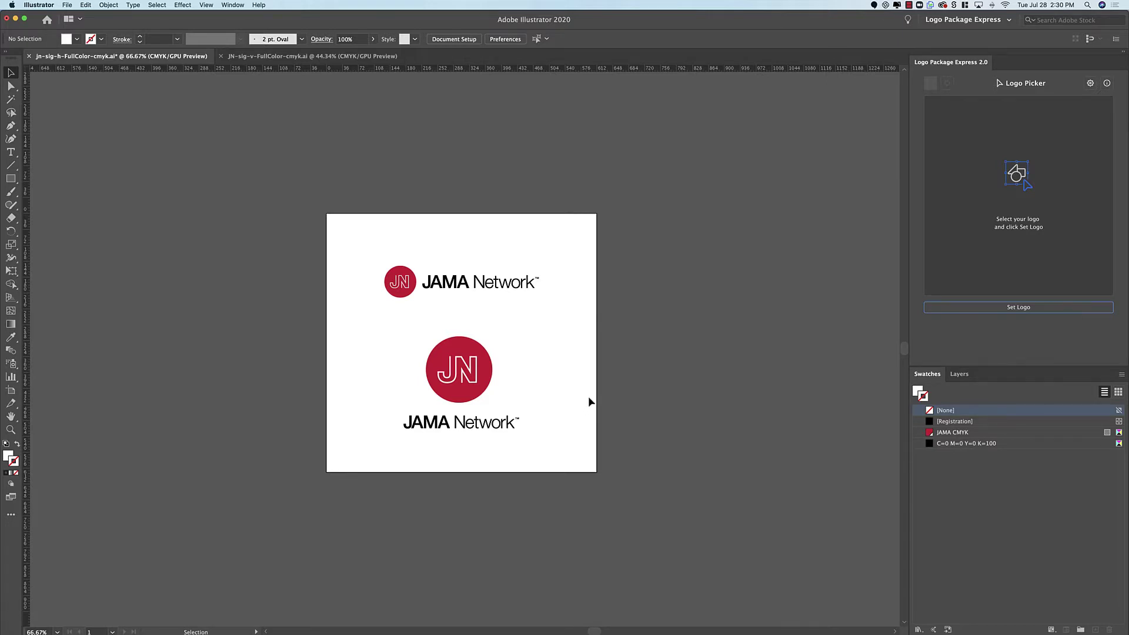
Set the horizontal JAMA Network logo as Logo, the JN circle as Logo Mark, and the wordmark as Logotype.
{"action": "left_click_drag", "start_coordinate": [355, 246], "coordinate": [558, 315]}
{"action": "left_click", "coordinate": [1021, 309]}
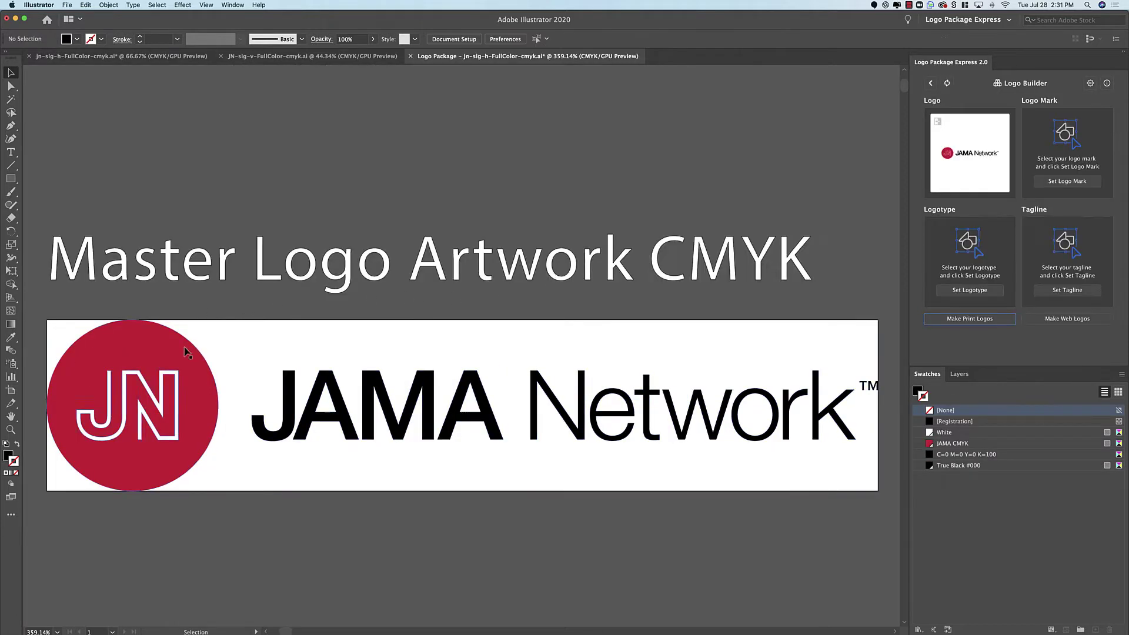
{"action": "left_click", "coordinate": [184, 353]}
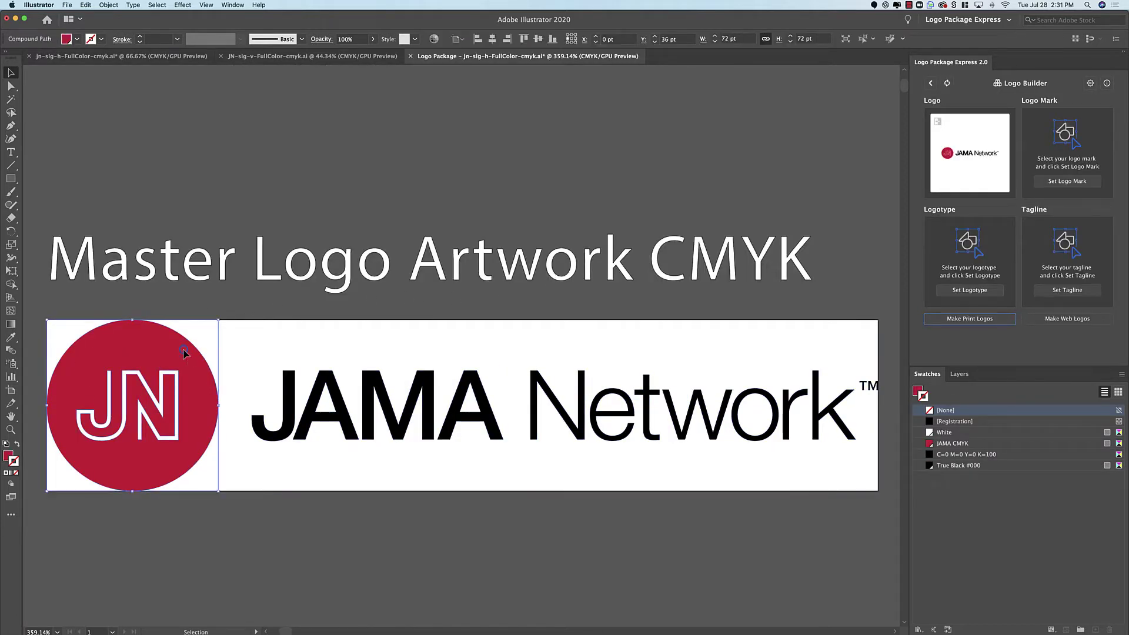
{"action": "left_click", "coordinate": [1094, 184]}
{"action": "left_click_drag", "start_coordinate": [264, 351], "coordinate": [874, 471]}
{"action": "left_click", "coordinate": [970, 290]}
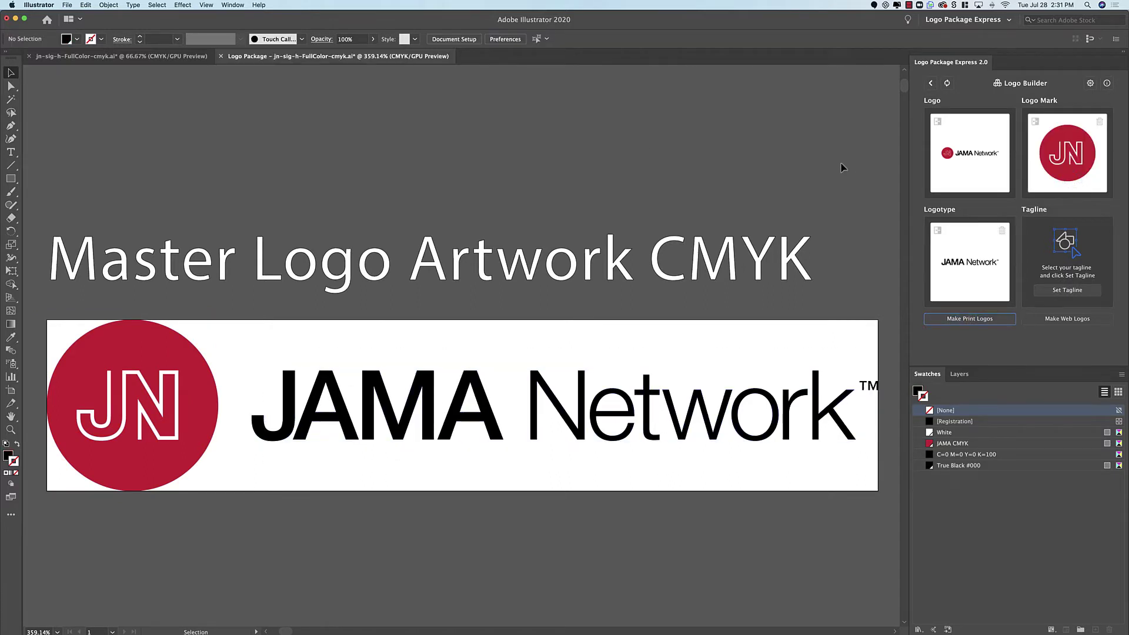
Deselect the logo in the original file, then go back to the Logo Package document.
{"action": "left_click", "coordinate": [156, 59]}
{"action": "left_click", "coordinate": [340, 328]}
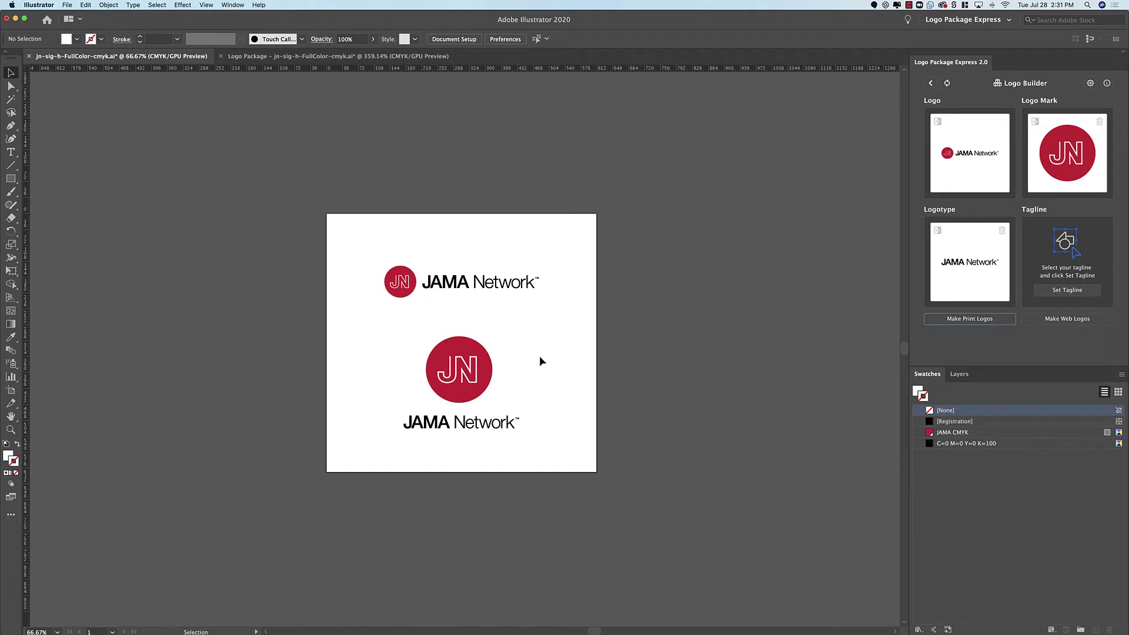
{"action": "left_click", "coordinate": [379, 55]}
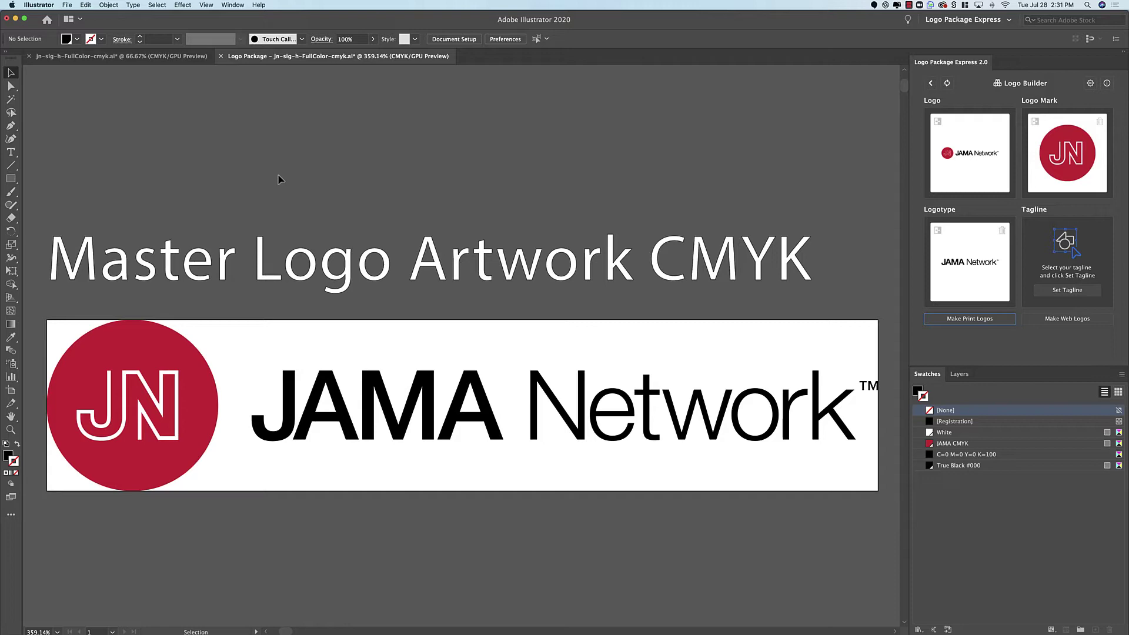
Generate the full color, one color, reverse, grayscale, inverted and Pantone print logo variations.
{"action": "left_click", "coordinate": [969, 318]}
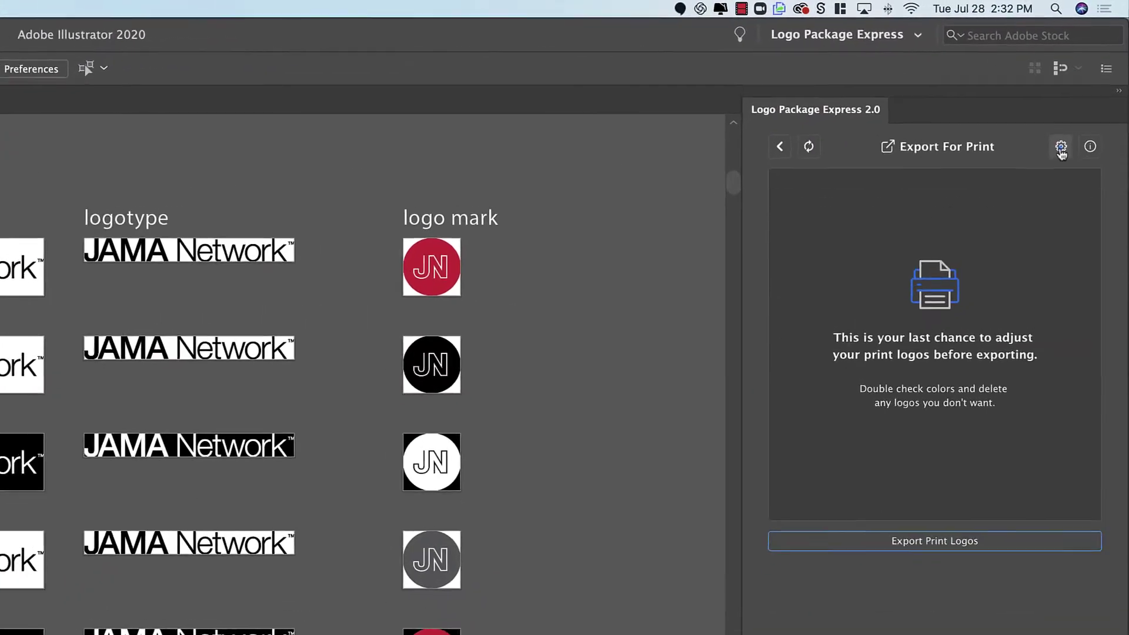
In the package's Naming settings, name the logo component 'horizontal logo' and return to Export For Print.
{"action": "left_click", "coordinate": [1091, 84]}
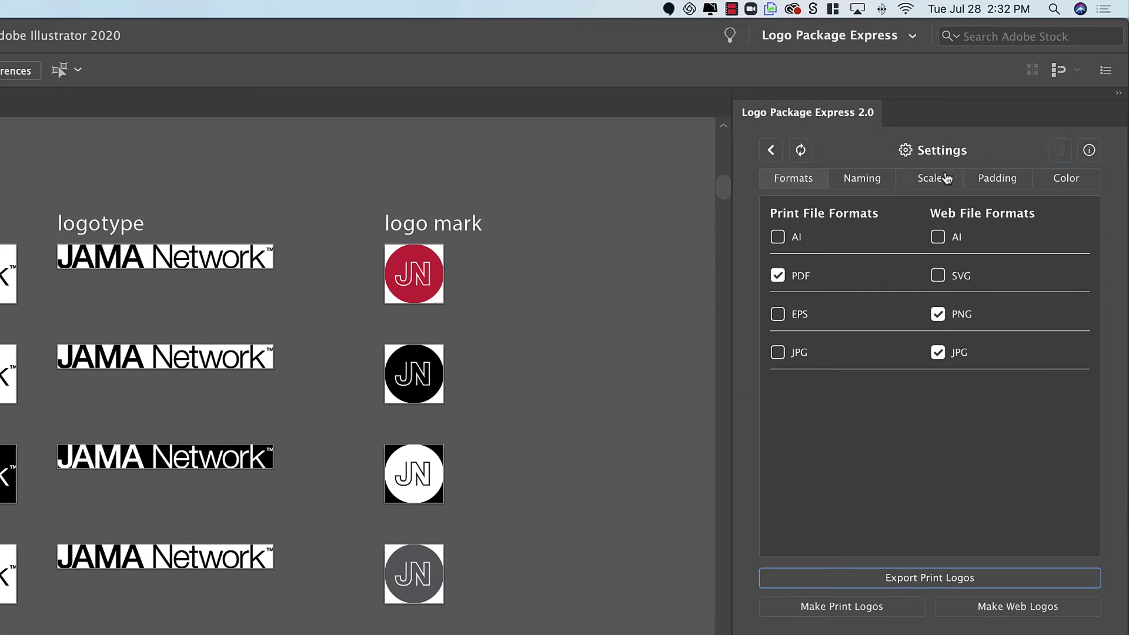
{"action": "left_click", "coordinate": [860, 180]}
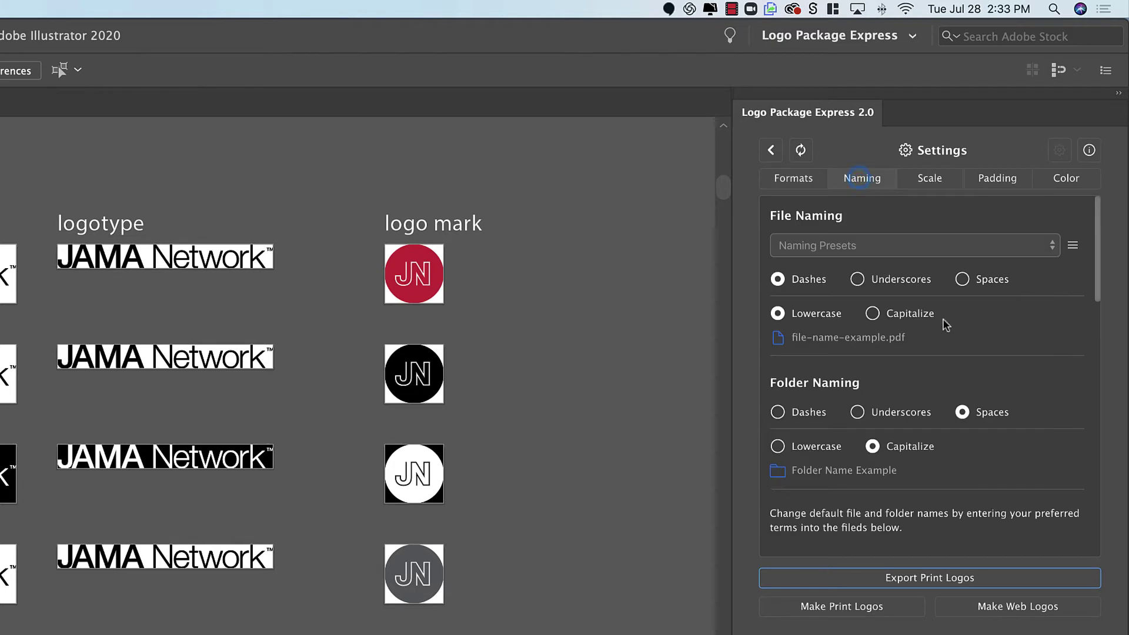
{"action": "scroll", "coordinate": [991, 337], "scroll_direction": "down", "scroll_amount": 5}
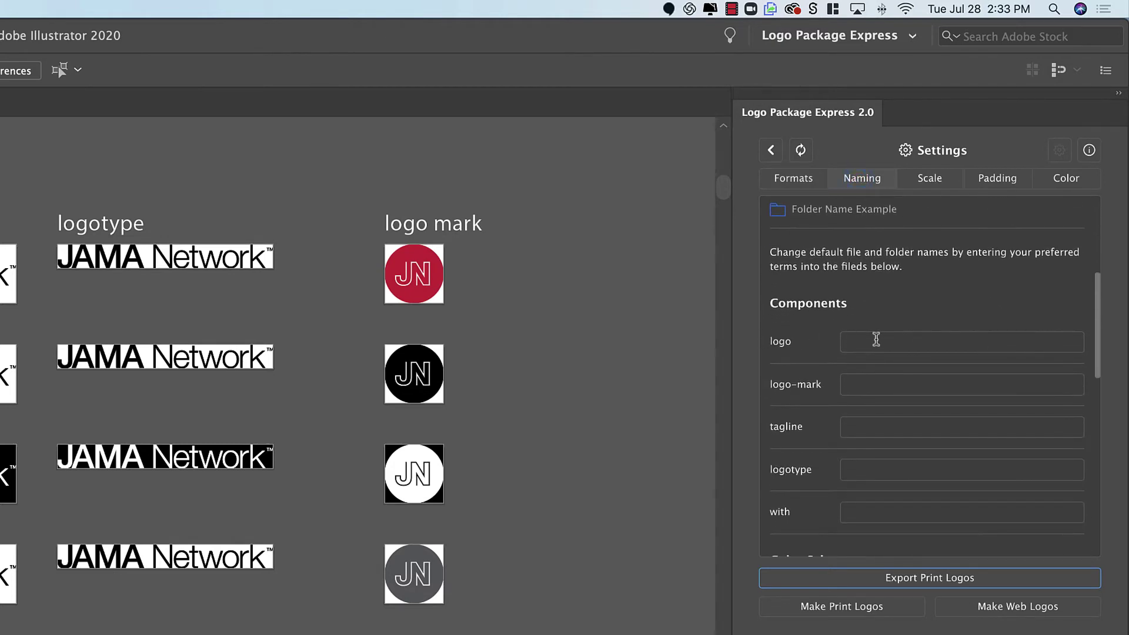
{"action": "left_click", "coordinate": [876, 339]}
{"action": "type", "text": "horiz"}
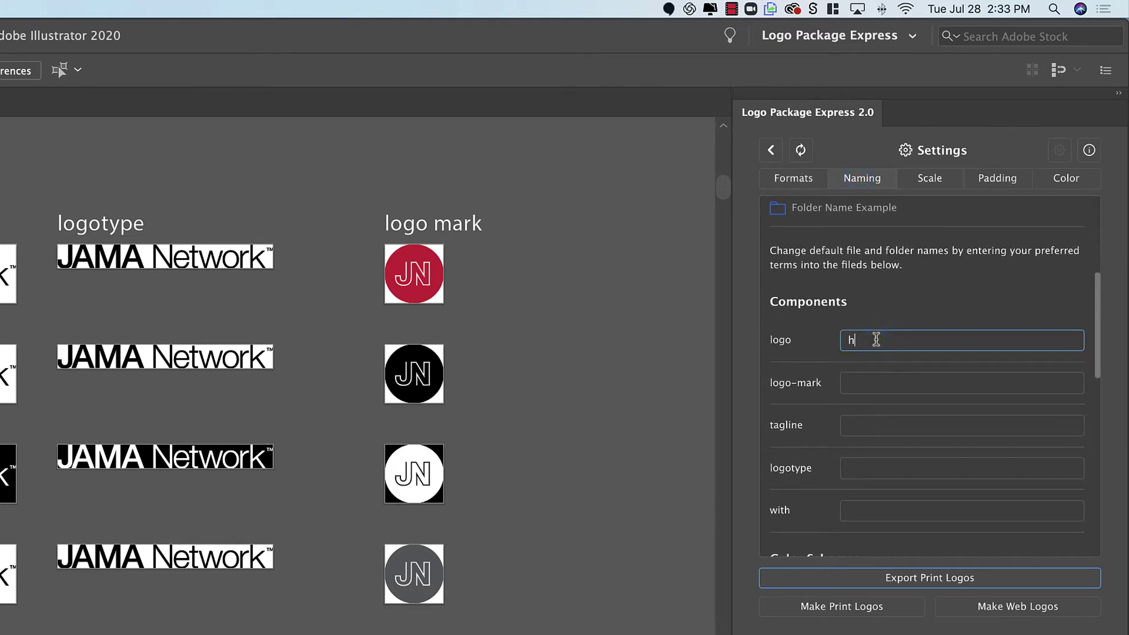
{"action": "type", "text": "ontal logo"}
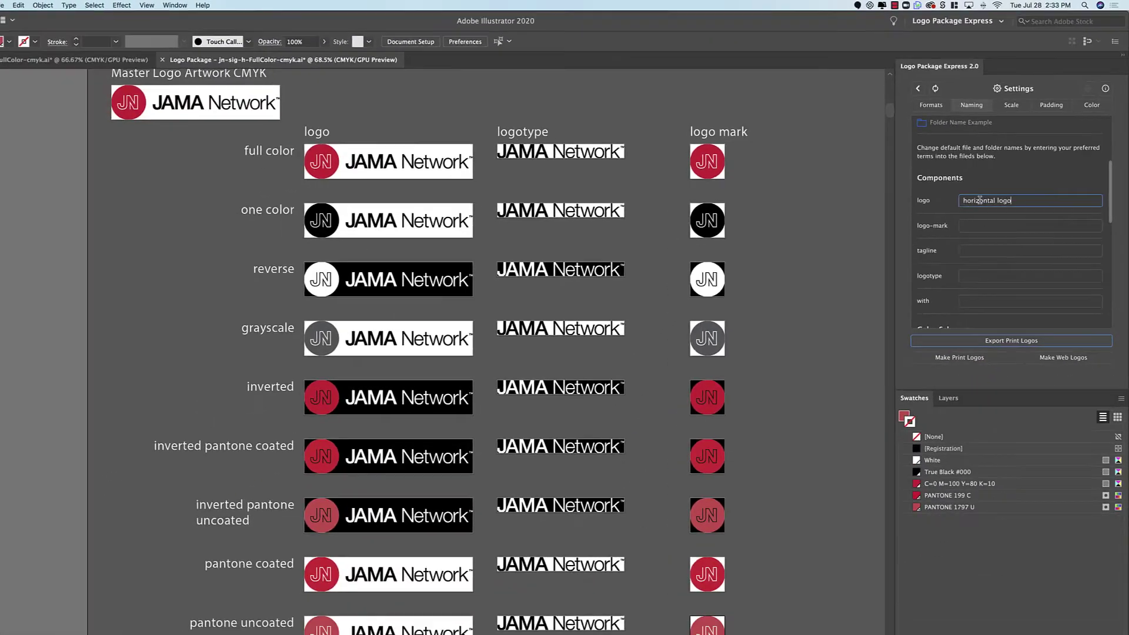
{"action": "key", "text": "Tab"}
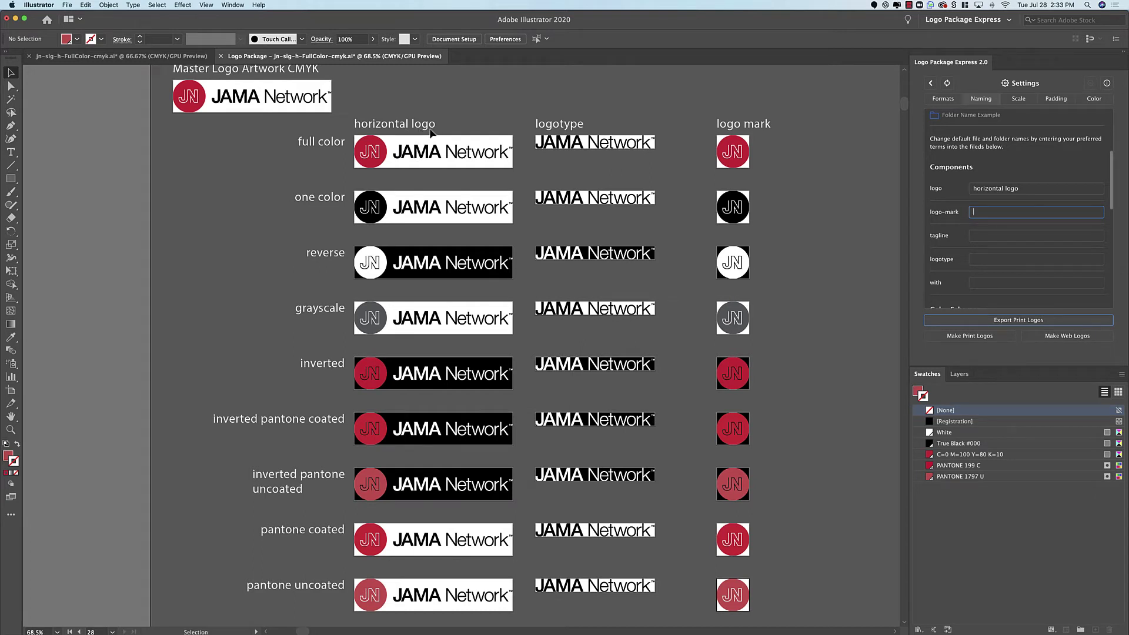
{"action": "key", "text": "Return"}
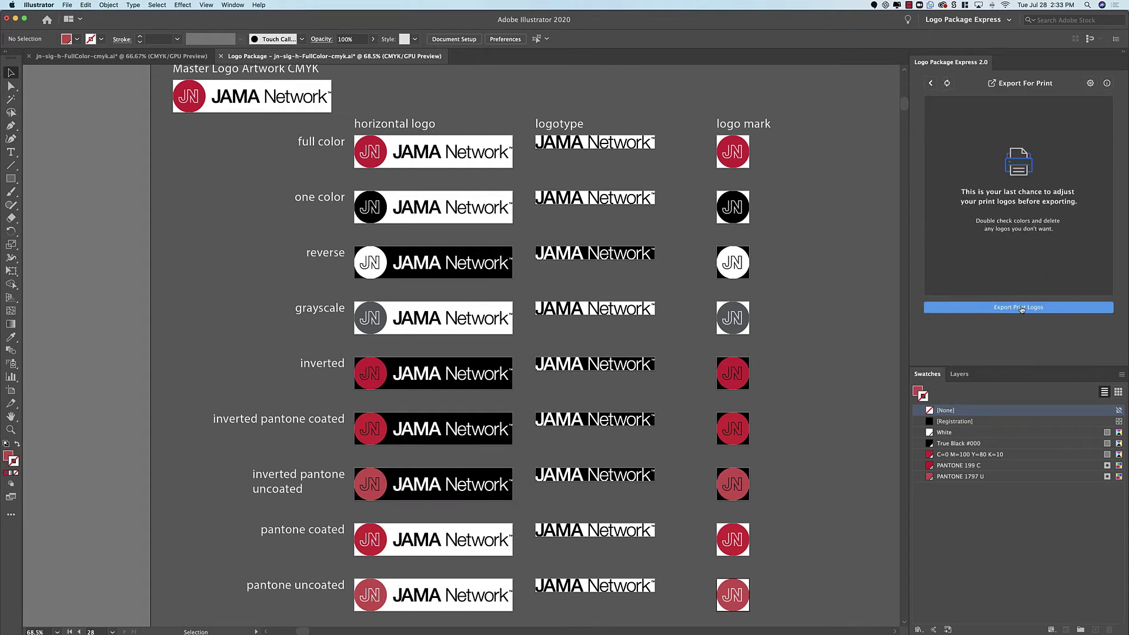
Export the print logos as a logo package into the JAMA Network folders.
{"action": "left_click", "coordinate": [1022, 308]}
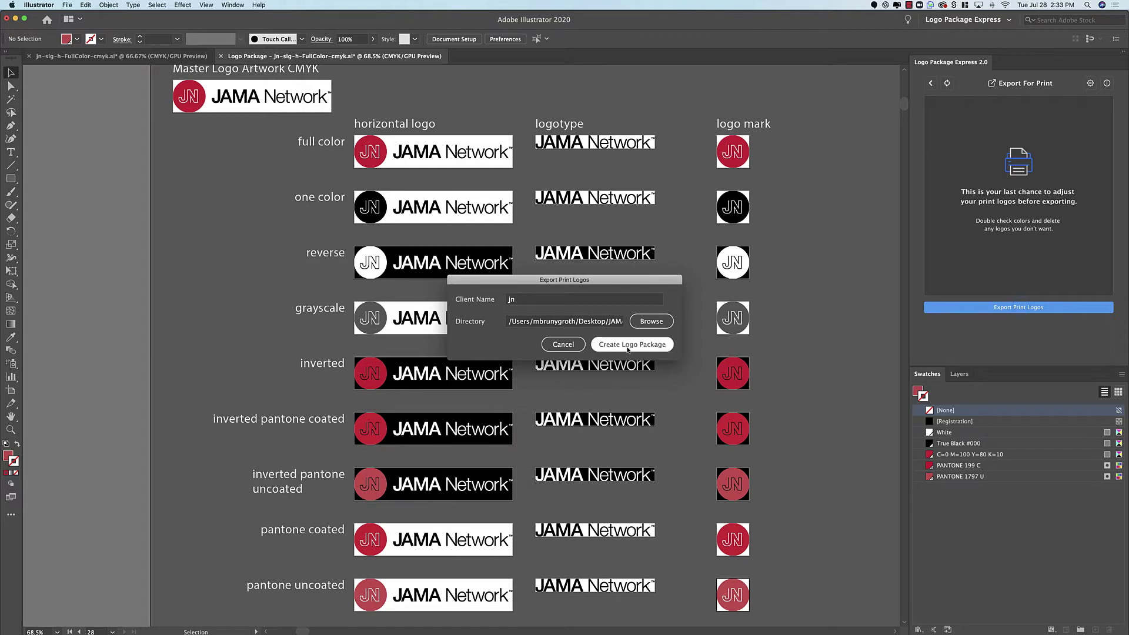
{"action": "left_click", "coordinate": [629, 346]}
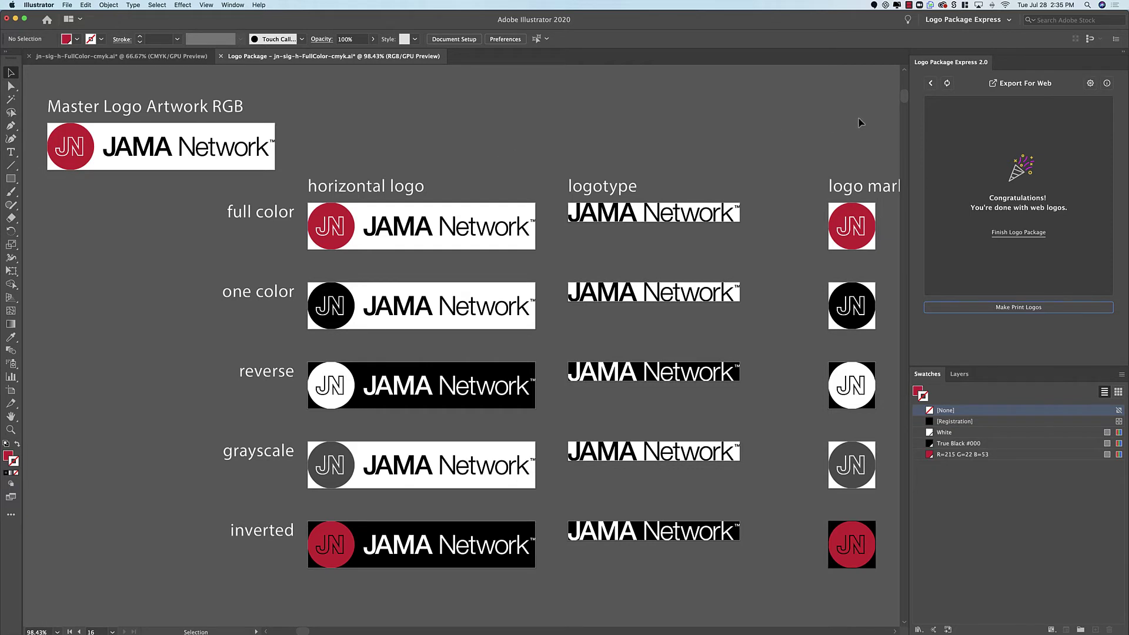
Start a new logo package, closing the current package document without saving.
{"action": "left_click", "coordinate": [947, 83]}
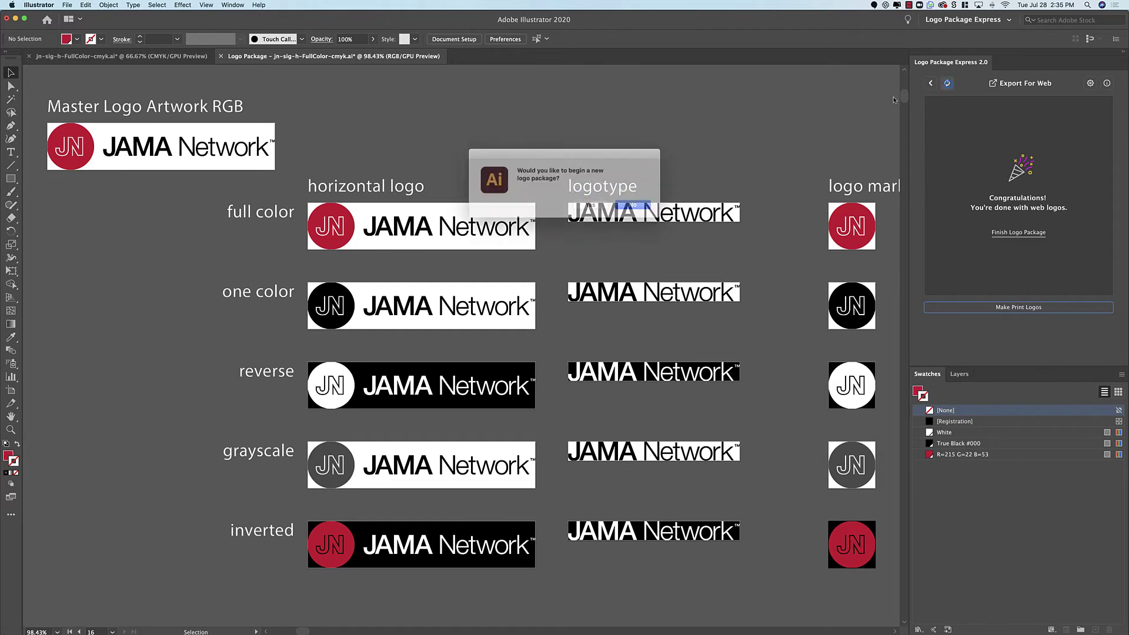
{"action": "left_click", "coordinate": [590, 205]}
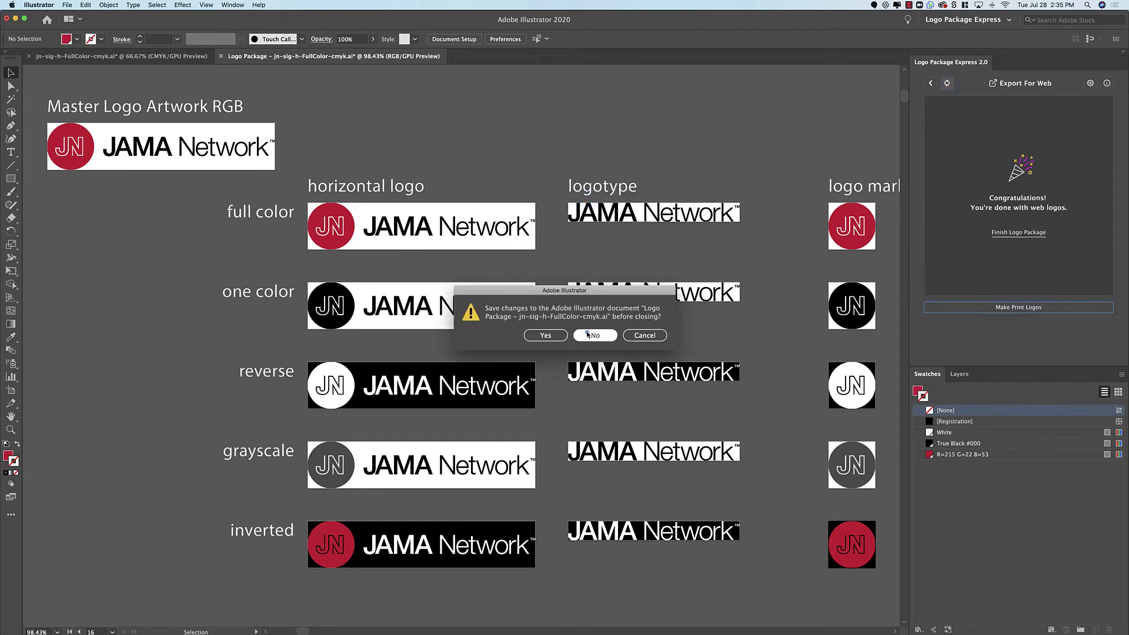
{"action": "left_click", "coordinate": [588, 335]}
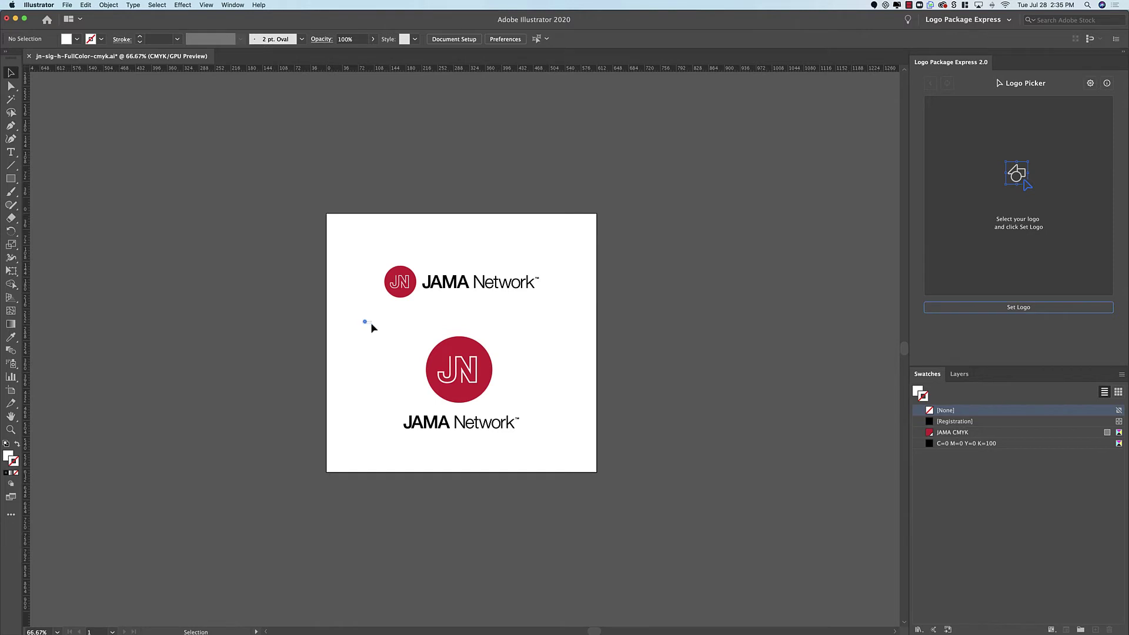
Set the stacked JAMA Network logo in the lower half as the package Logo.
{"action": "left_click_drag", "start_coordinate": [364, 321], "coordinate": [560, 458]}
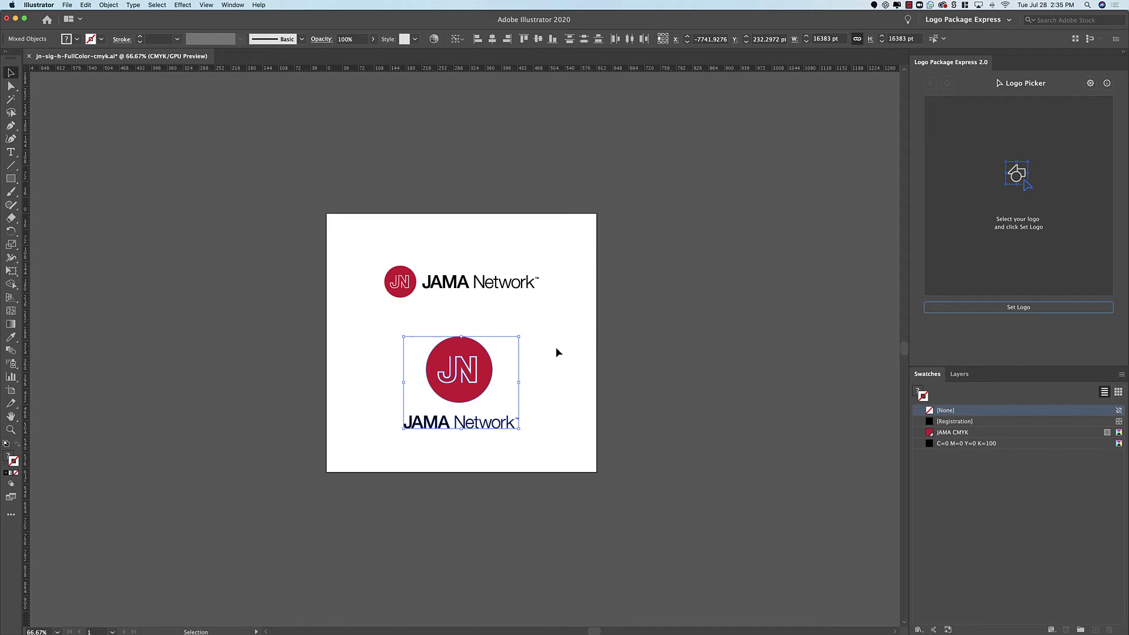
{"action": "left_click", "coordinate": [1002, 309]}
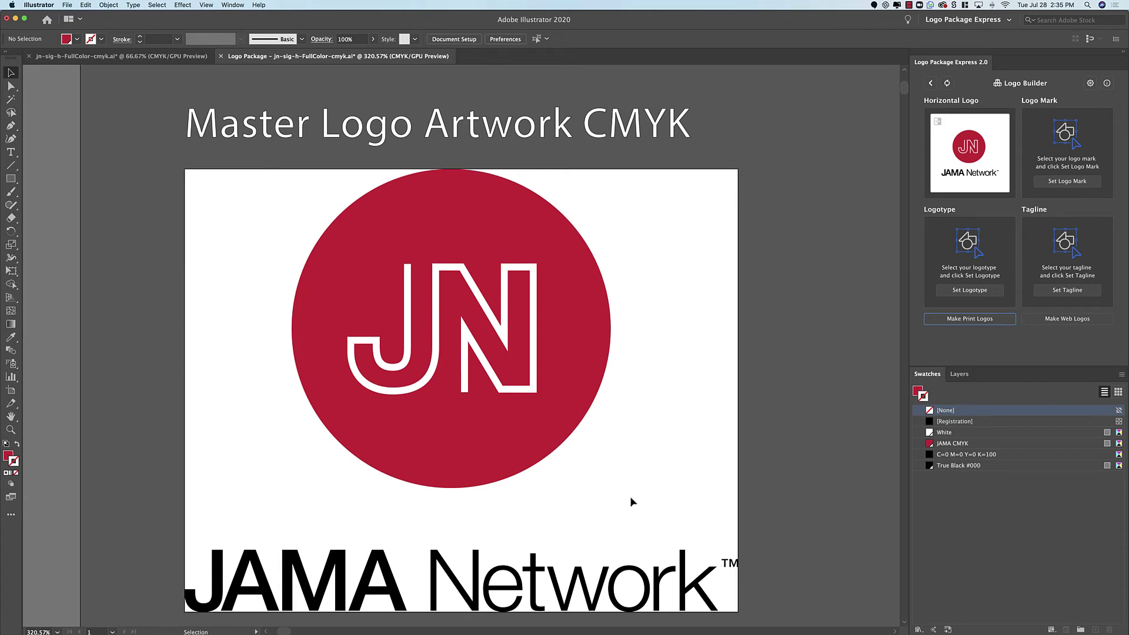
Change the logo component name from 'horizontal logo' to 'vertical logo' and generate its print variations.
{"action": "left_click", "coordinate": [1090, 83]}
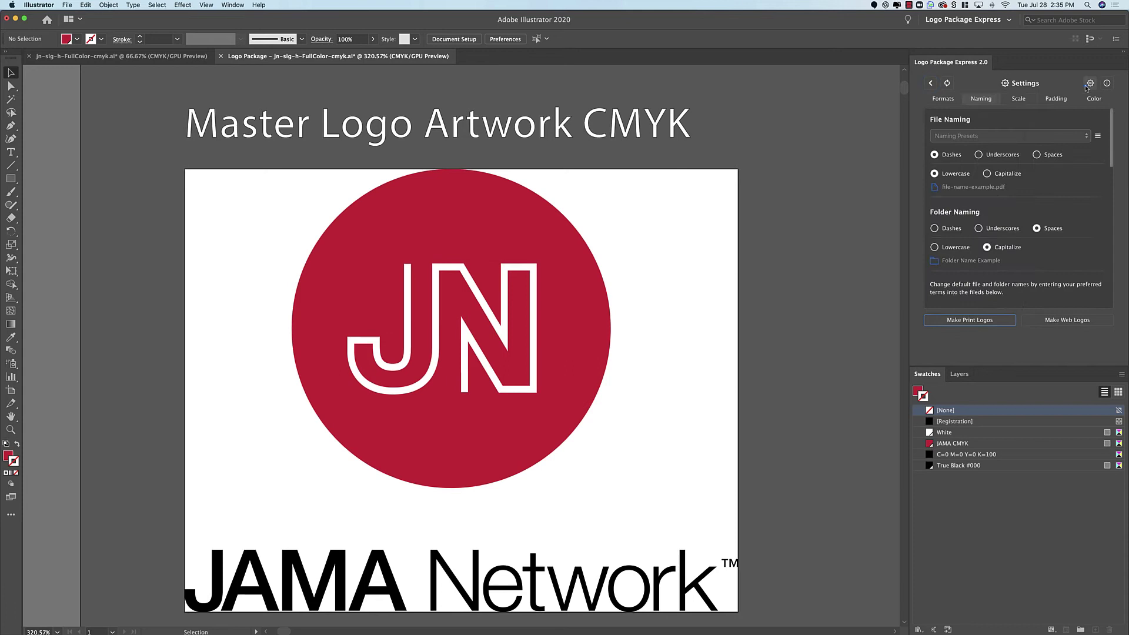
{"action": "scroll", "coordinate": [1000, 200], "scroll_direction": "down", "scroll_amount": 4}
{"action": "left_click", "coordinate": [979, 216]}
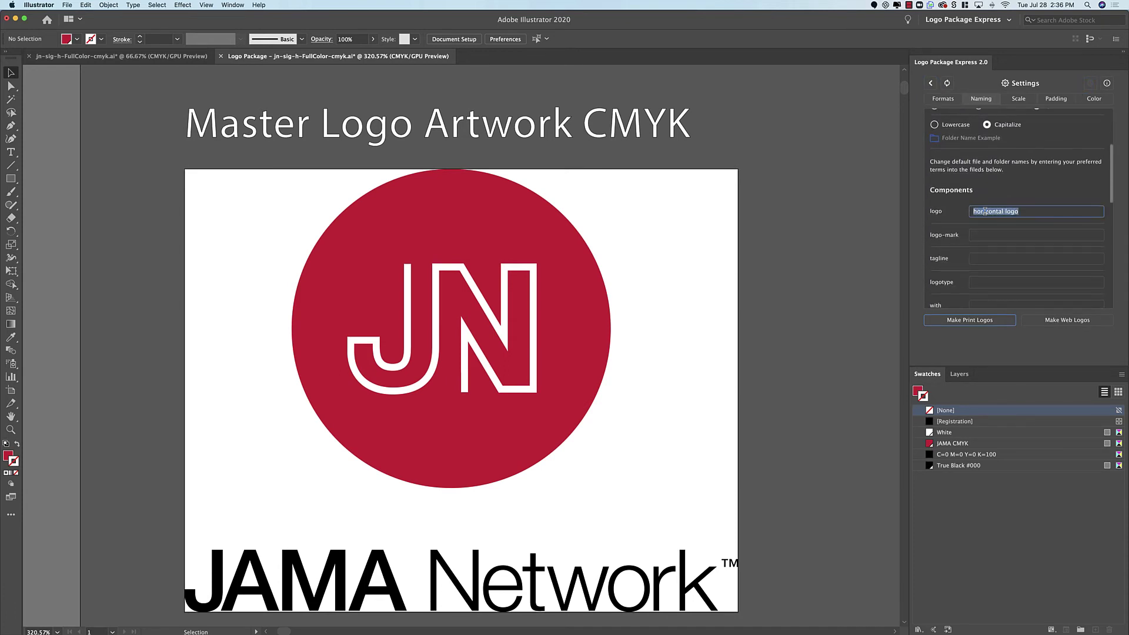
{"action": "left_click", "coordinate": [1000, 210]}
{"action": "double_click", "coordinate": [1003, 211]}
{"action": "type", "text": "vertical"}
{"action": "left_click", "coordinate": [970, 320]}
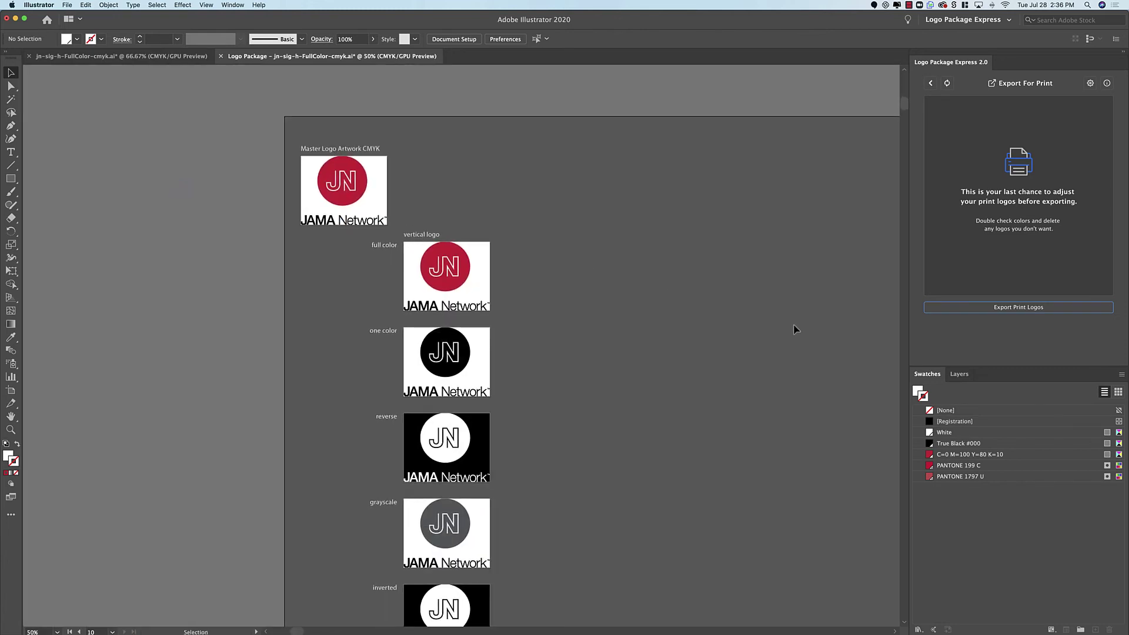
Export the vertical logo print package into a new Vertical Logo folder in JAMA Network.
{"action": "left_click", "coordinate": [1016, 309]}
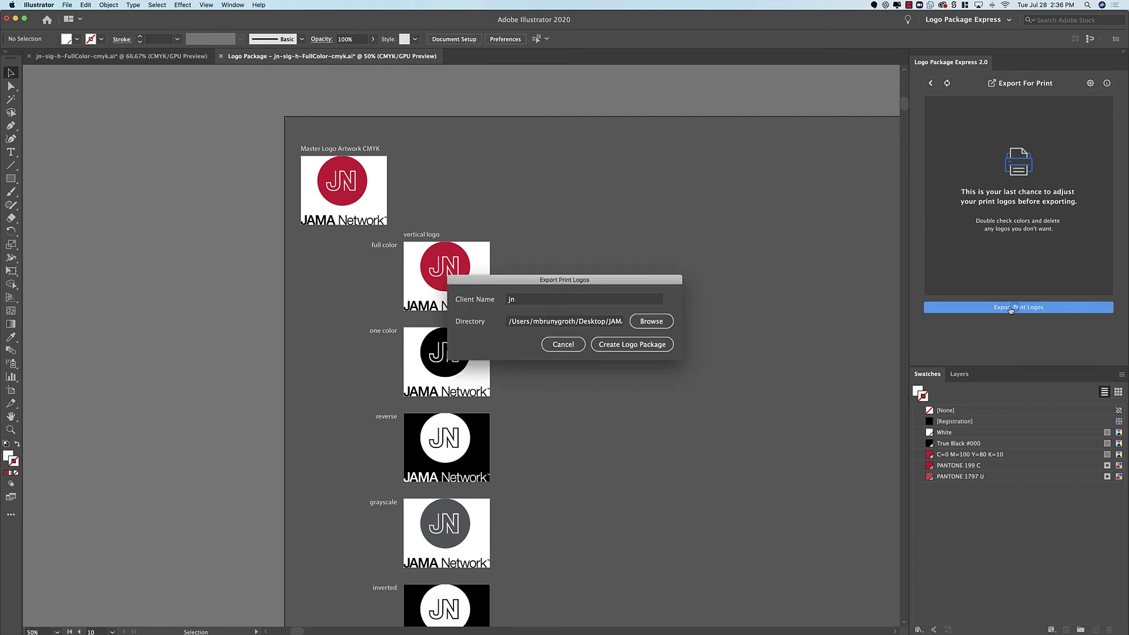
{"action": "left_click", "coordinate": [639, 345]}
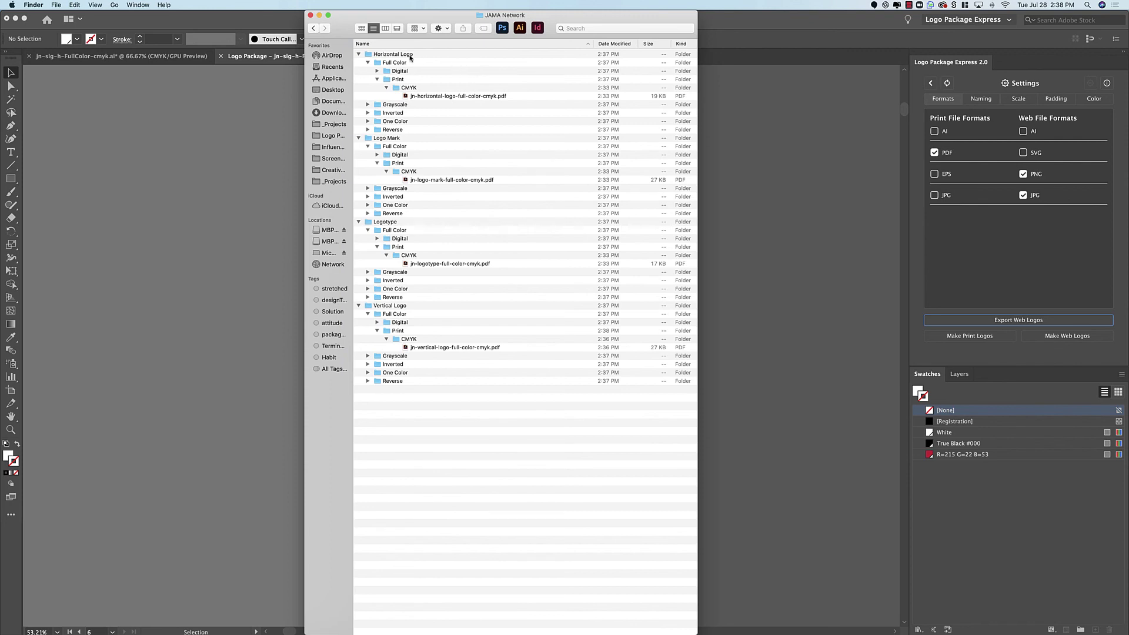
{"action": "left_click", "coordinate": [457, 96]}
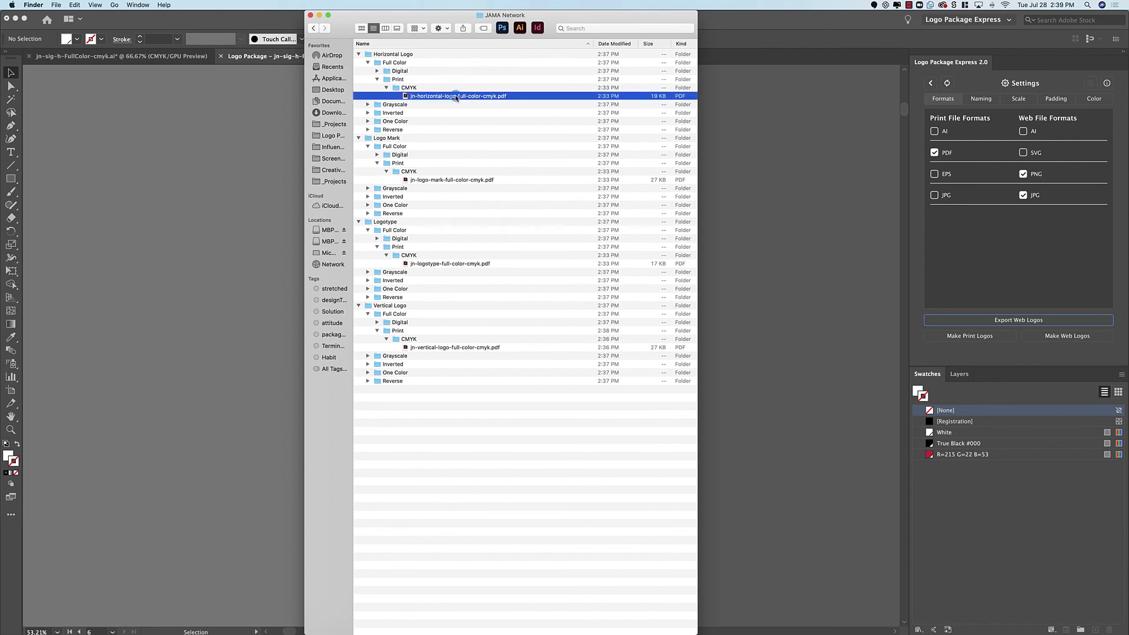
{"action": "key", "text": "space"}
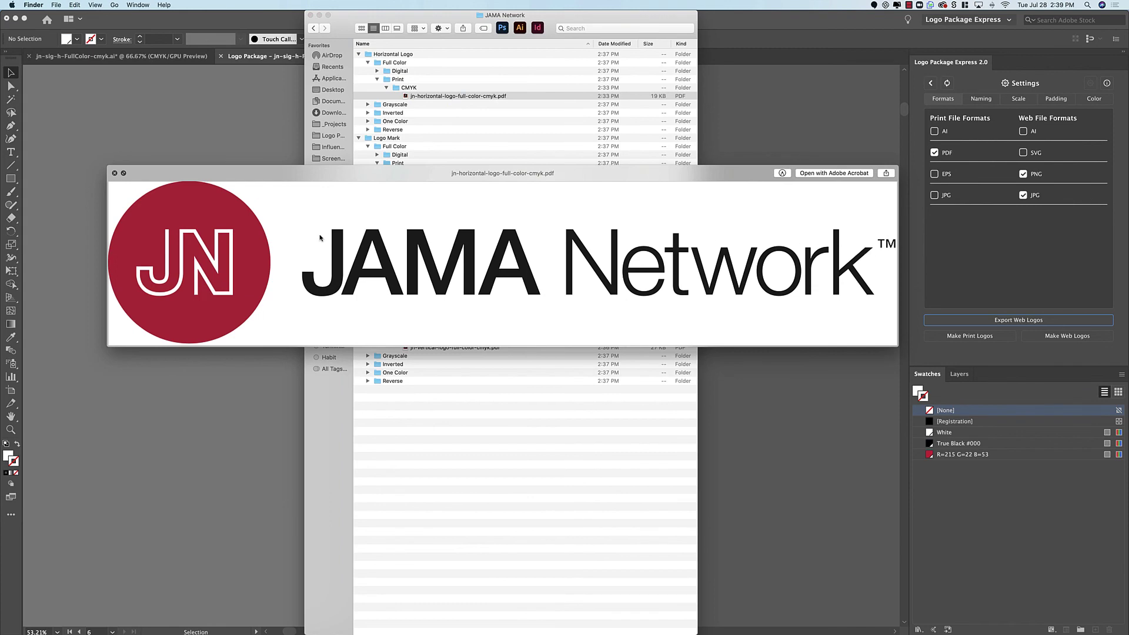
{"action": "key", "text": "space"}
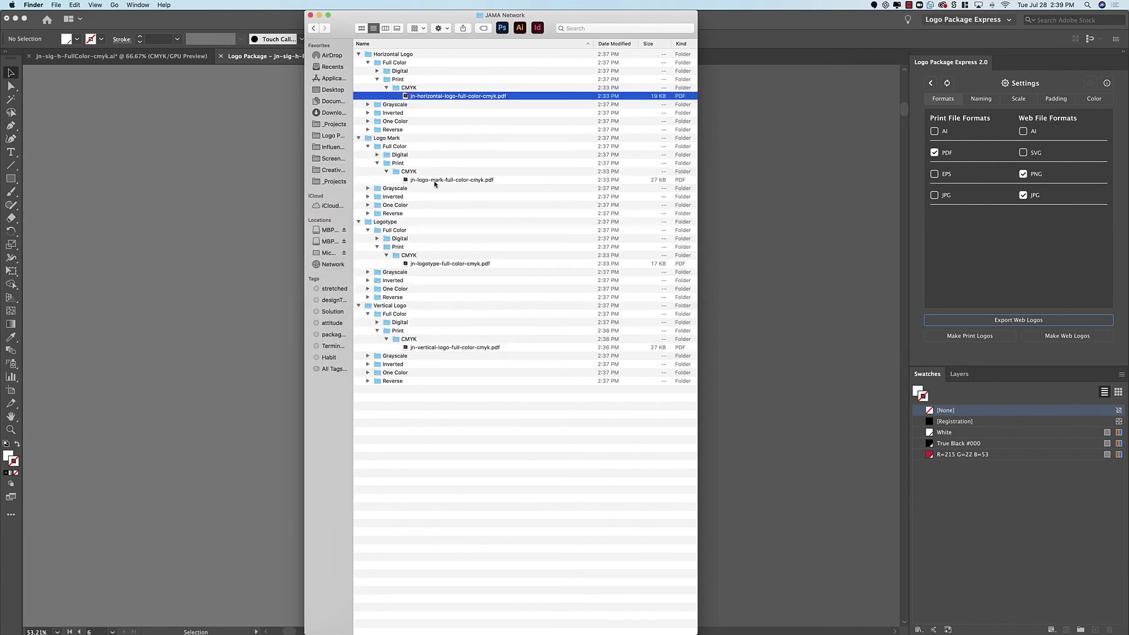
{"action": "left_click", "coordinate": [435, 182]}
{"action": "key", "text": "space"}
{"action": "key", "text": "space"}
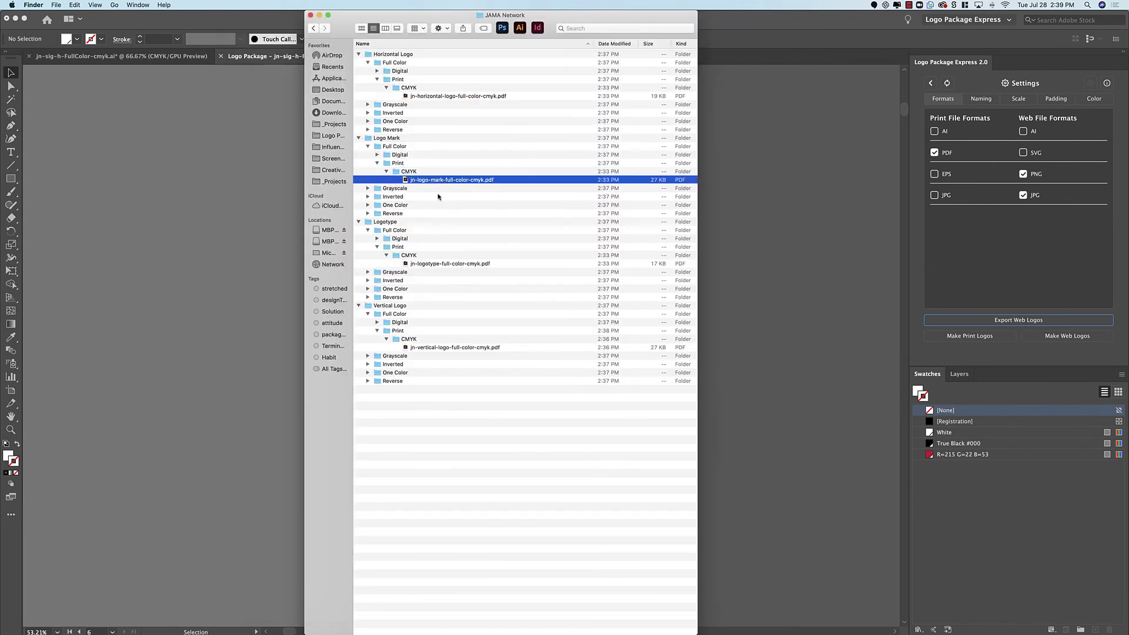
{"action": "left_click", "coordinate": [434, 265]}
{"action": "key", "text": "space"}
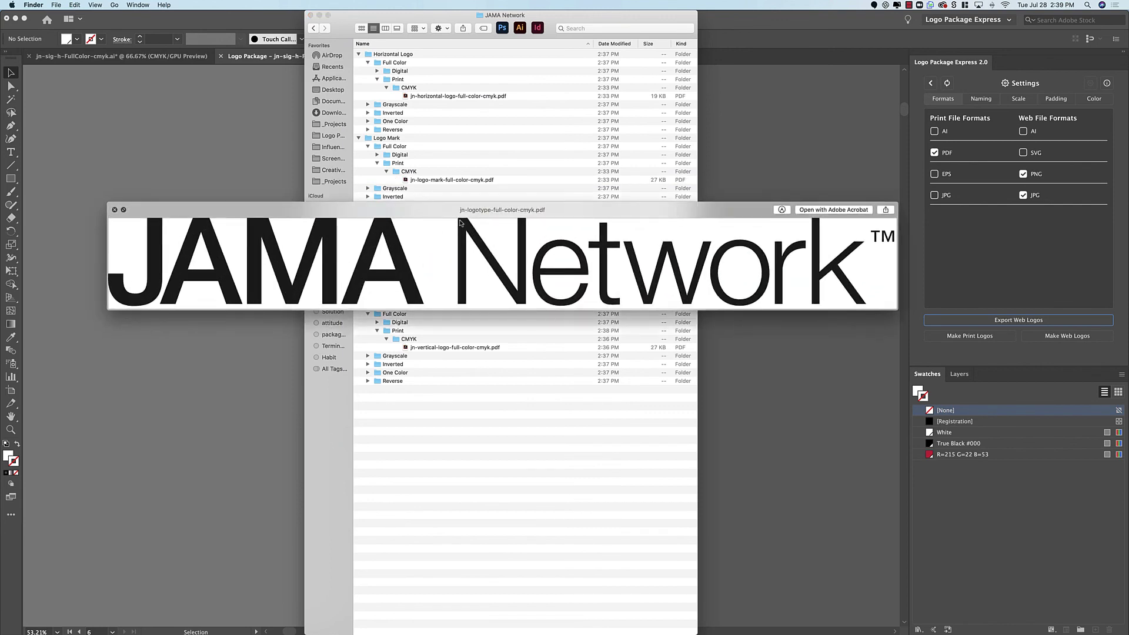
{"action": "key", "text": "space"}
{"action": "left_click", "coordinate": [438, 347]}
{"action": "key", "text": "space"}
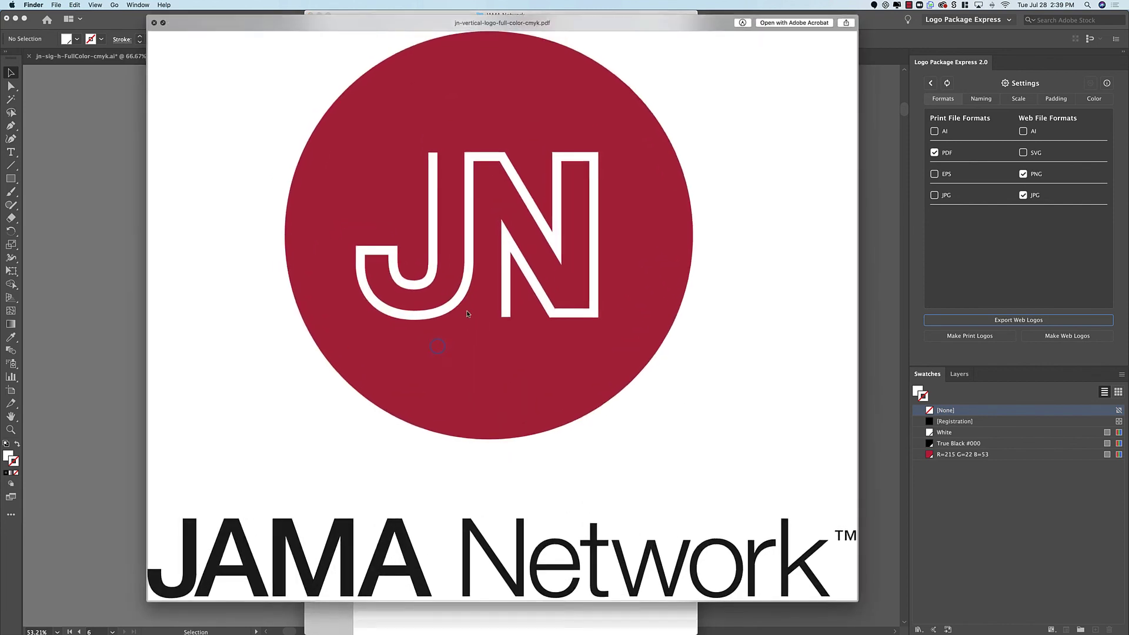
{"action": "left_click", "coordinate": [154, 21]}
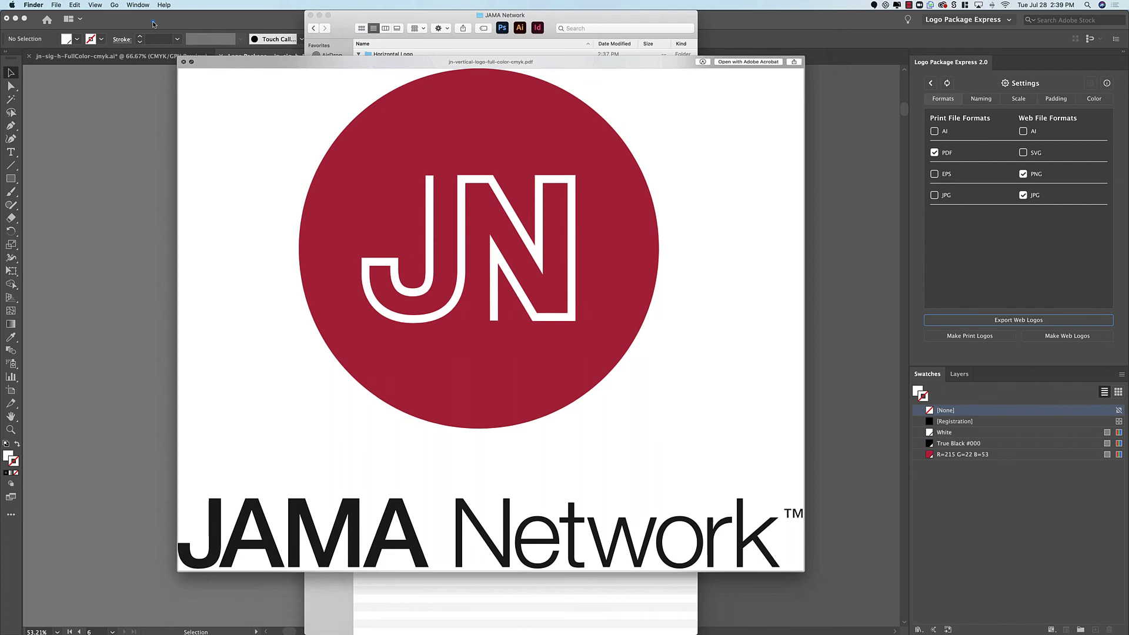